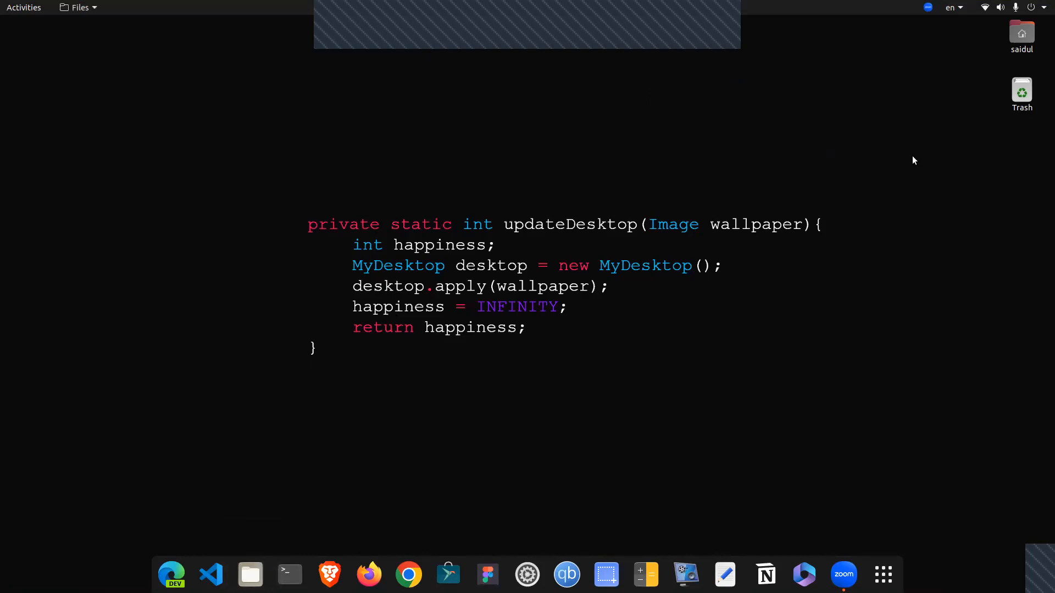
View the contents of the odoo13Document file in the VirtualEnvOdoo folder, and close it
drag(270, 86, 490, 65)
scroll(606, 381, down, 8)
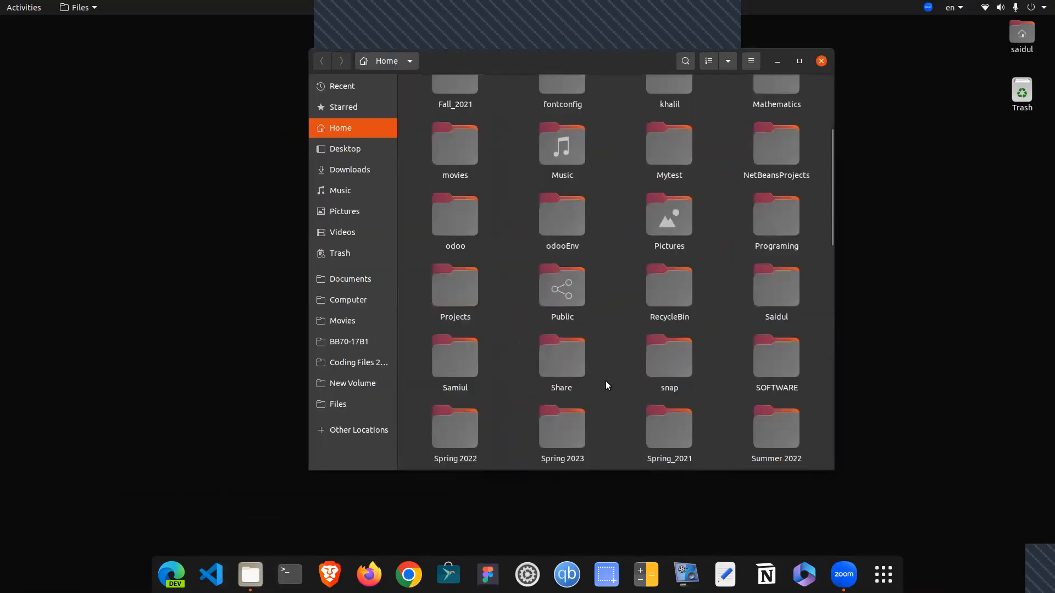
double_click(460, 406)
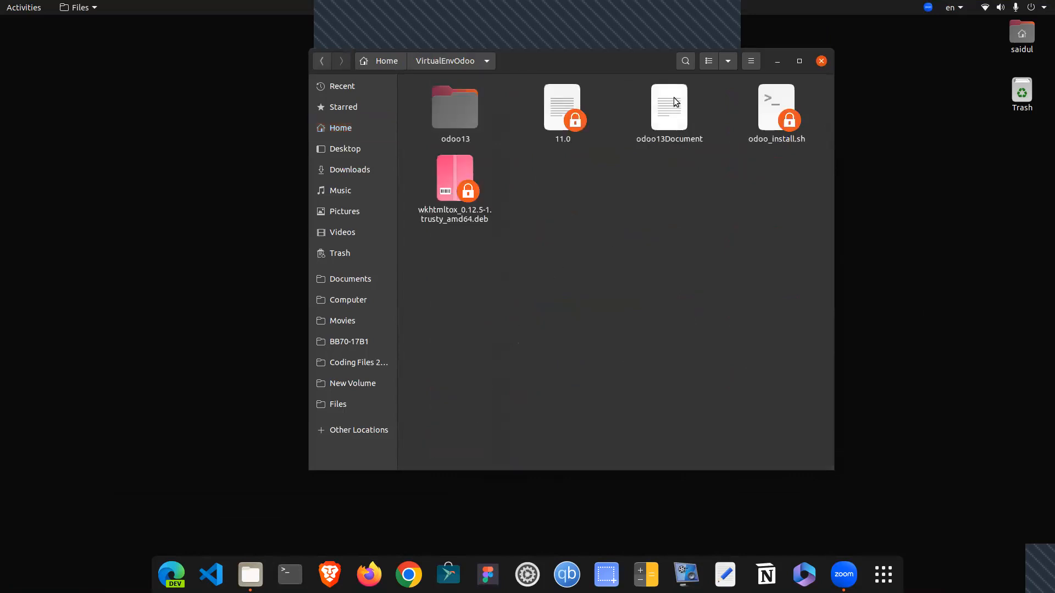
double_click(661, 109)
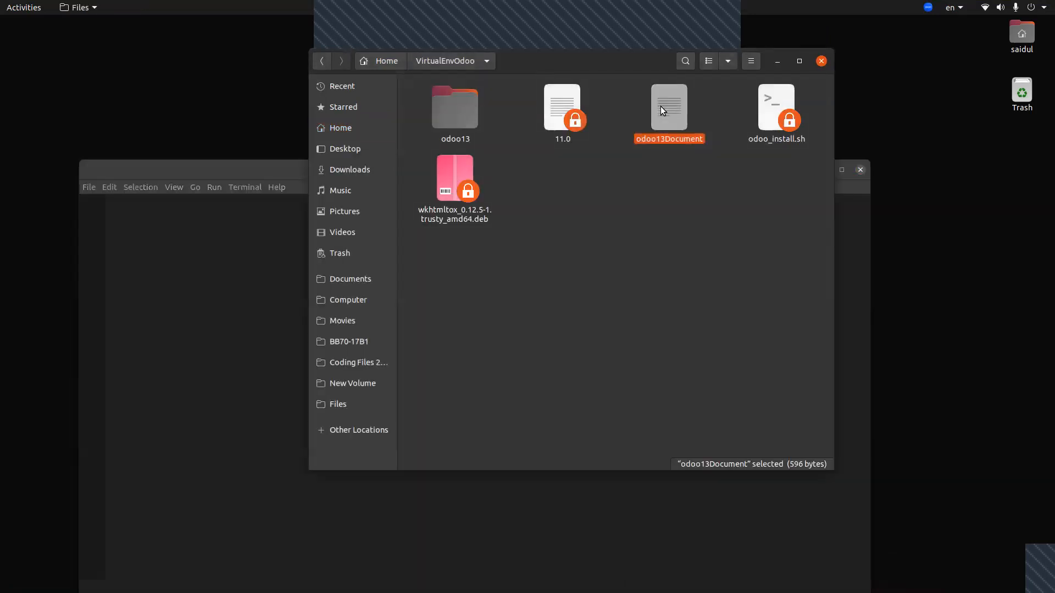
click(355, 554)
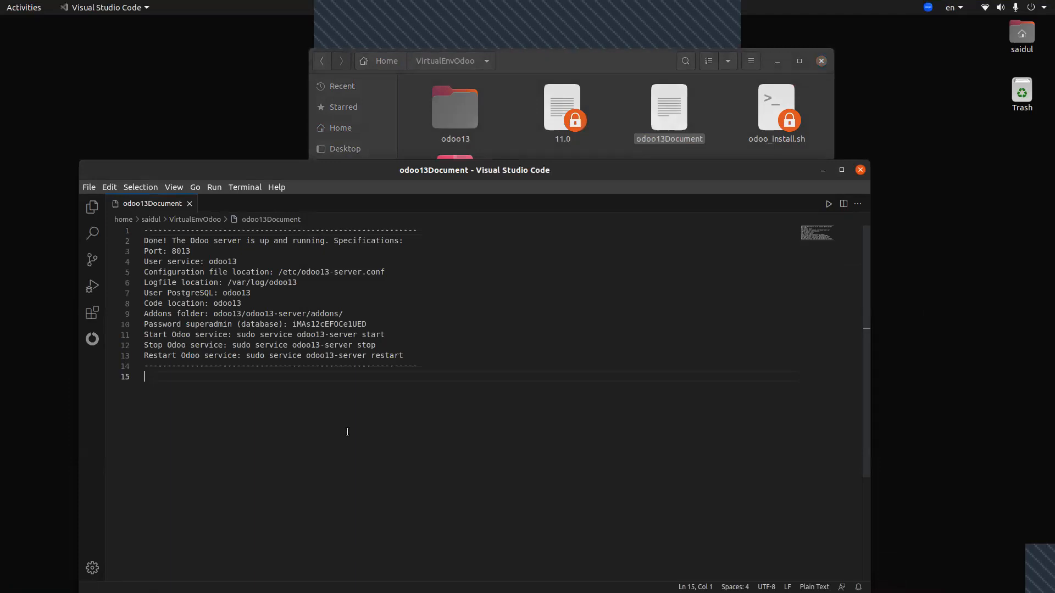
click(861, 170)
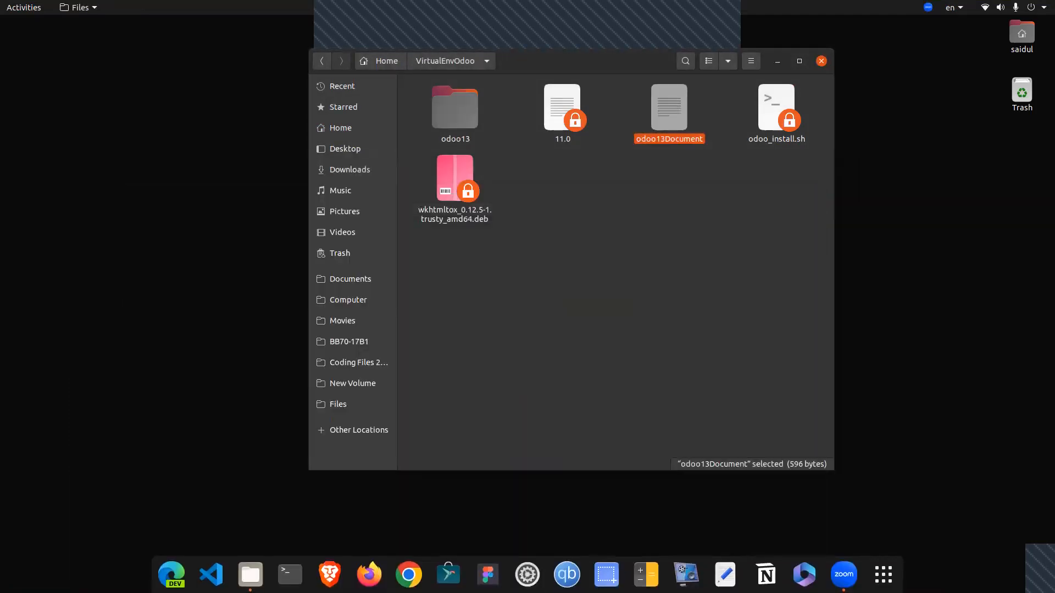
Open a terminal and change the working directory to VirtualEnvOdoo
click(290, 574)
drag(193, 27, 400, 76)
text(cd V)
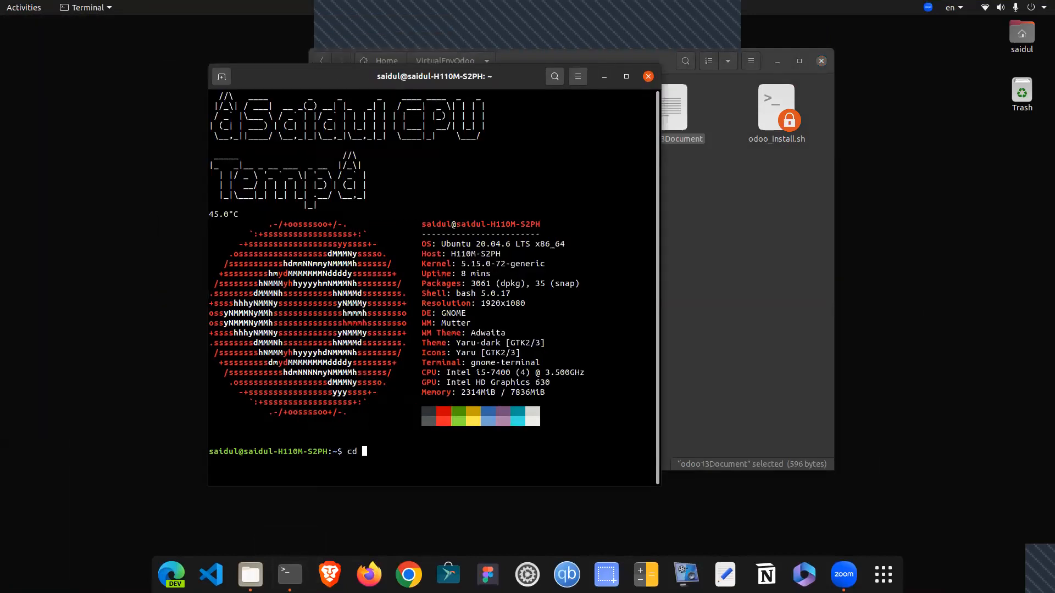
text(i)
key(BackSpace)
text(ir)
key(Tab)
key(Return)
Open odoo13Document in nano with sudo, authenticating with the account password
text(sudo)
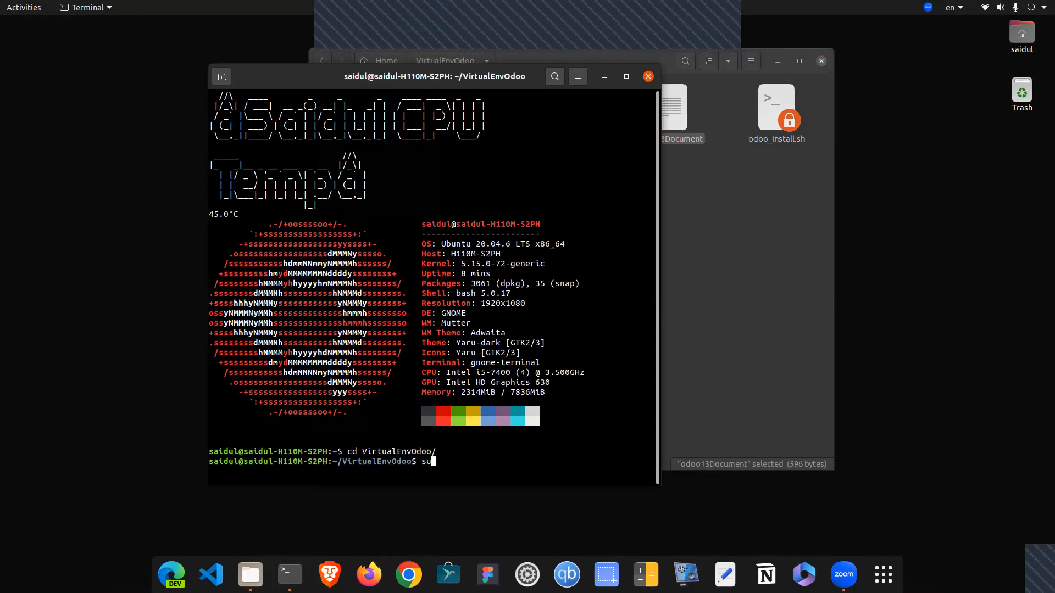
text( nao)
key(BackSpace)
text(no odoo13)
key(Tab)
key(Return)
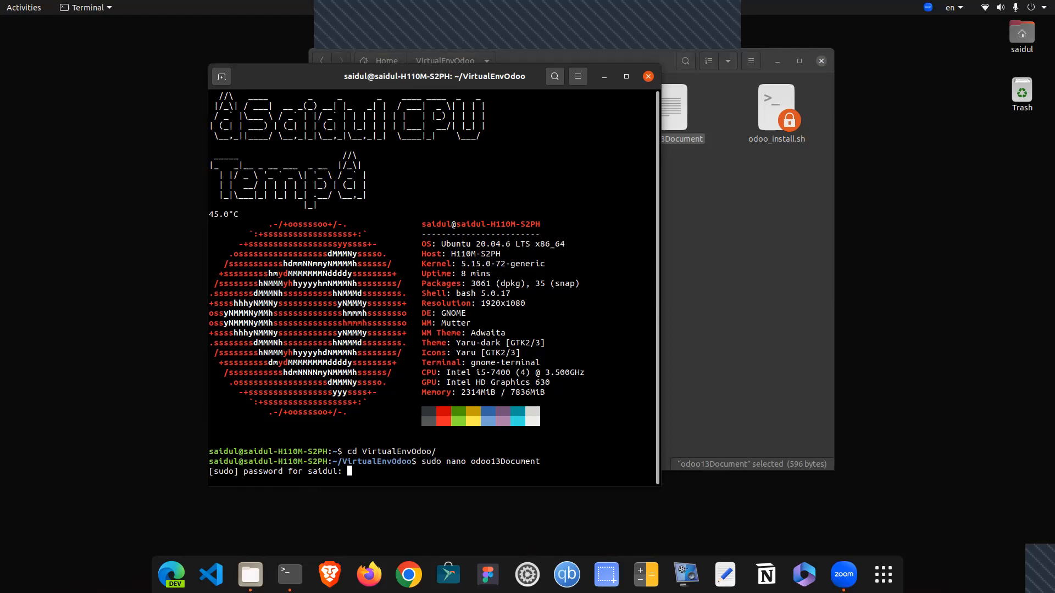
key(Return)
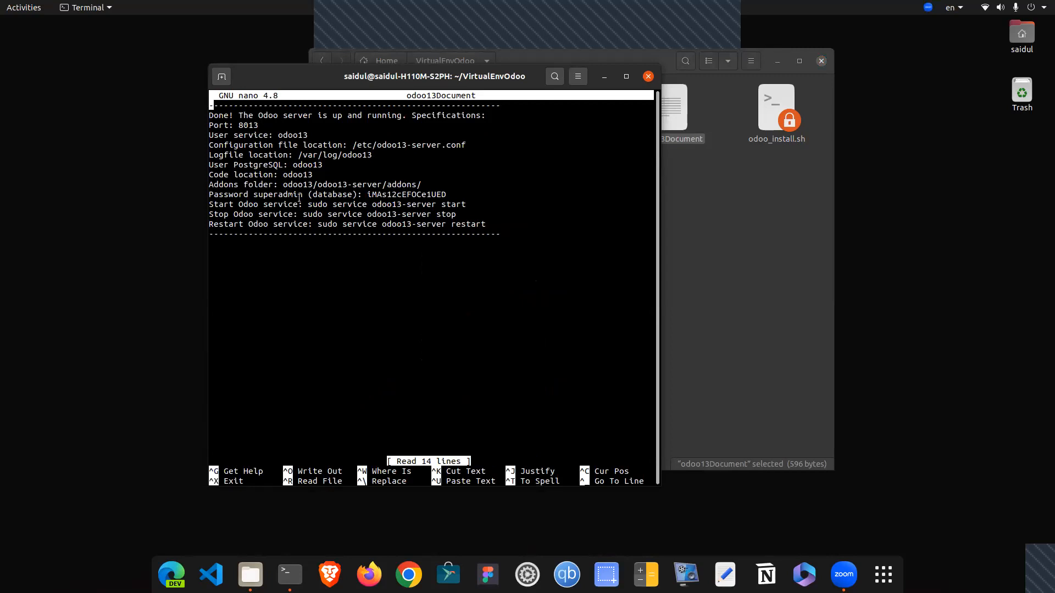
Copy the superadmin database password from the document
drag(368, 194, 442, 193)
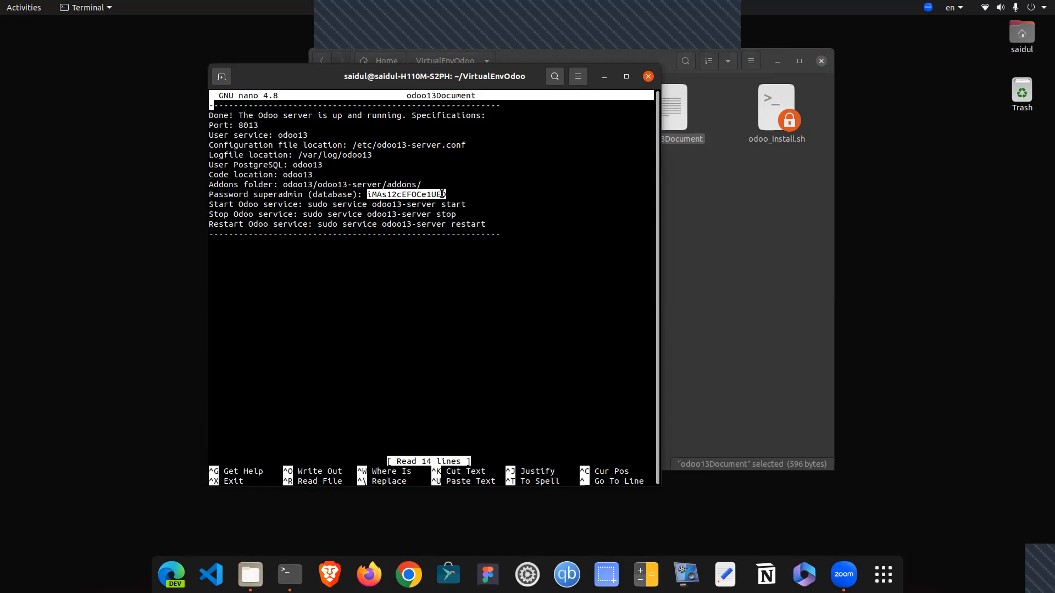
right_click(443, 194)
click(447, 200)
Review the commands for starting, stopping and restarting the Odoo service in the document
click(309, 205)
drag(309, 206, 466, 202)
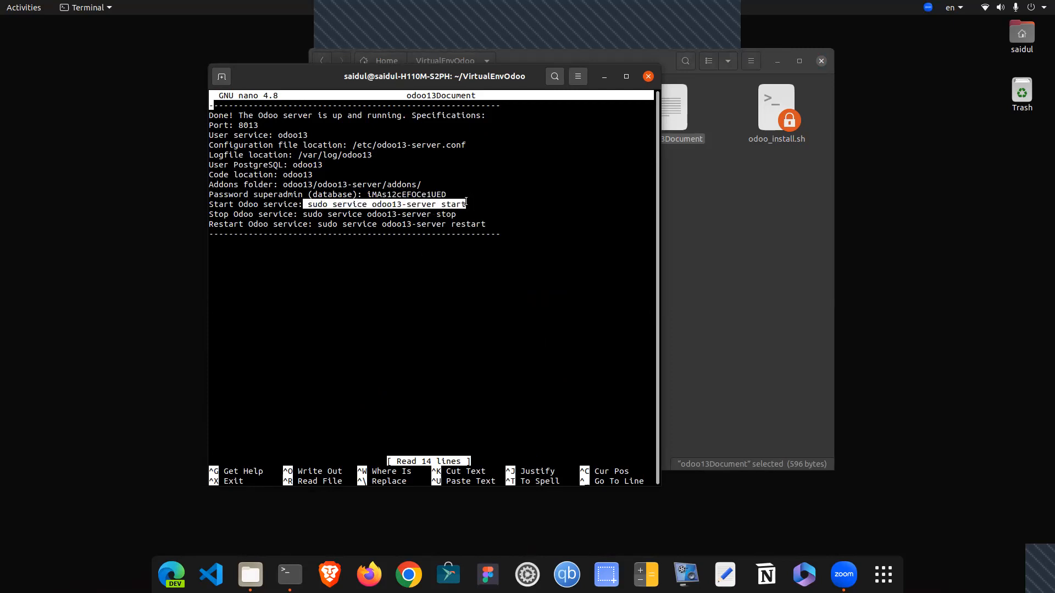
drag(303, 216, 438, 216)
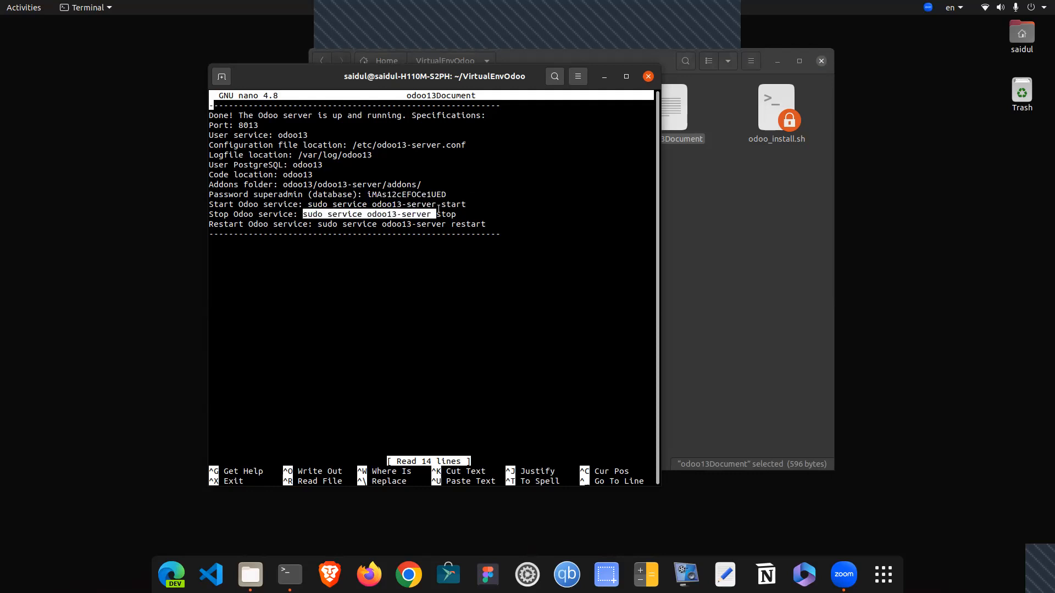
drag(511, 225, 332, 225)
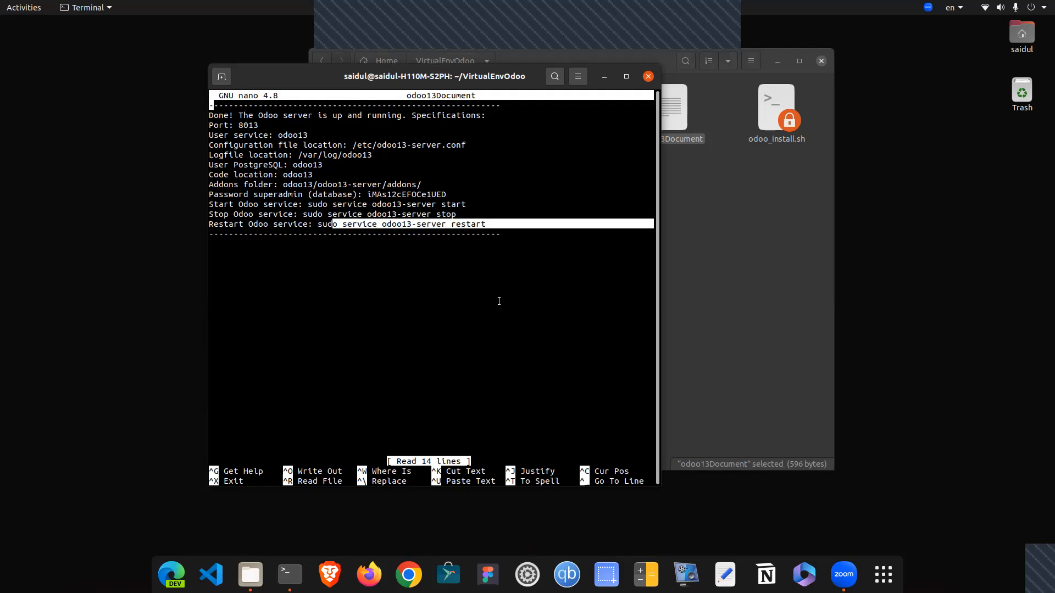
Exit nano and start the Odoo service with "sudo service odoo13-server start"
key(ctrl+x)
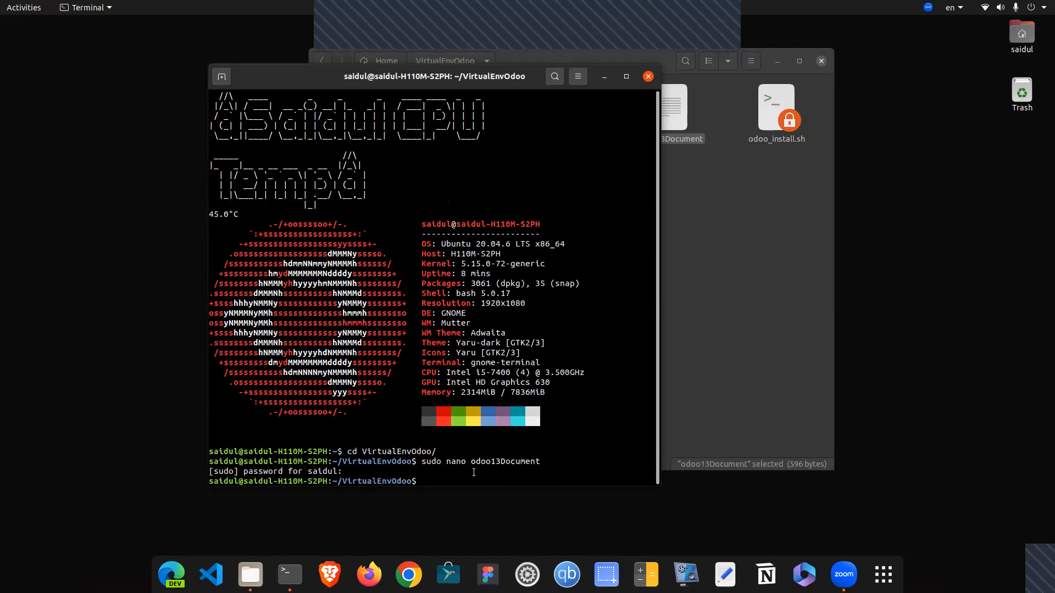
text(sudo service odoo13-server start)
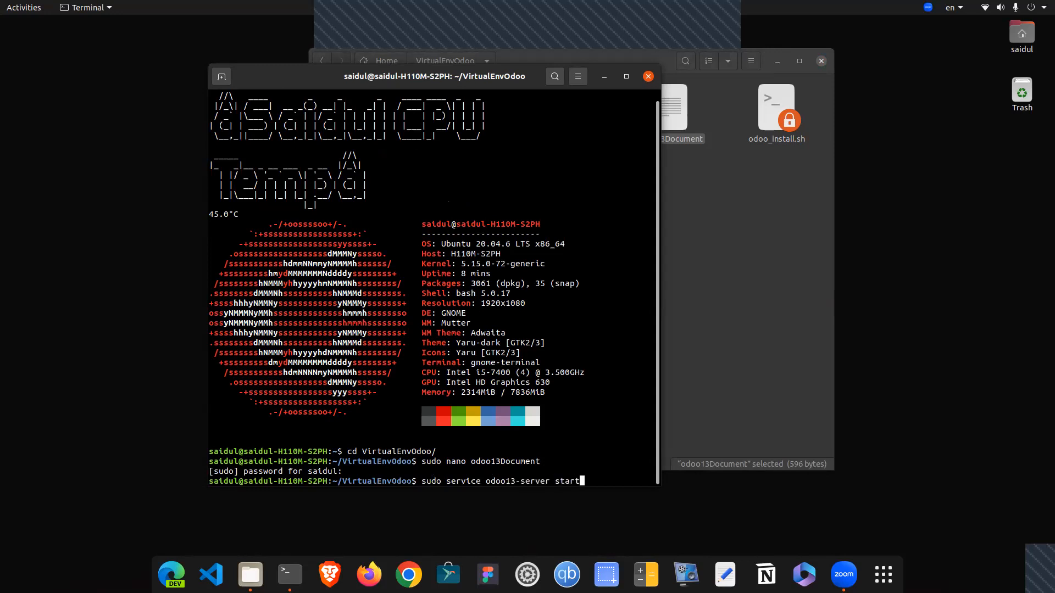
key(Return)
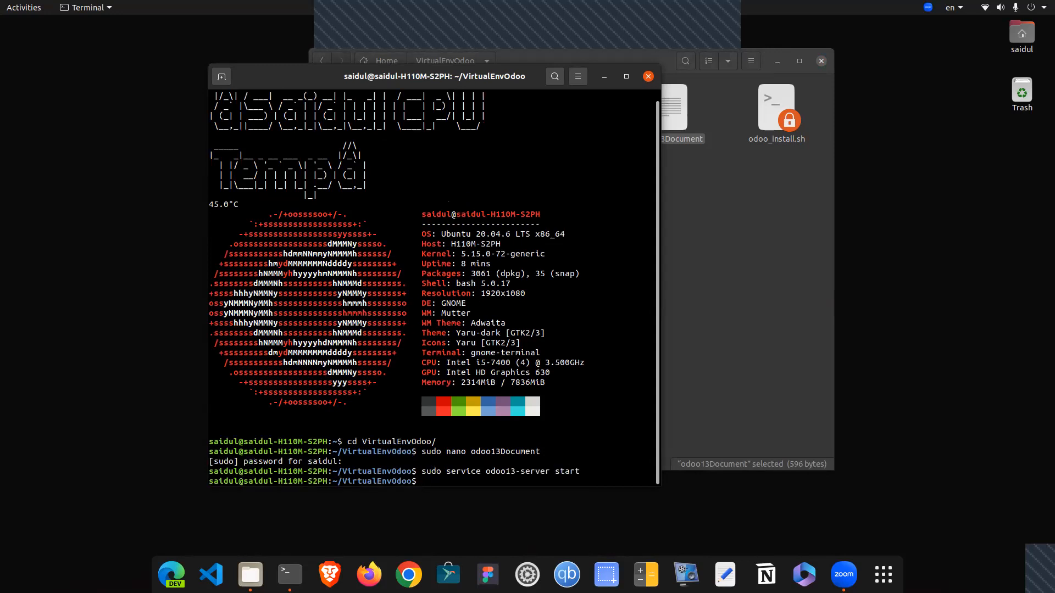
Switch to a new InPrivate window of Microsoft Edge and load localhost:8013
right_click(151, 577)
click(151, 577)
right_click(172, 574)
click(164, 505)
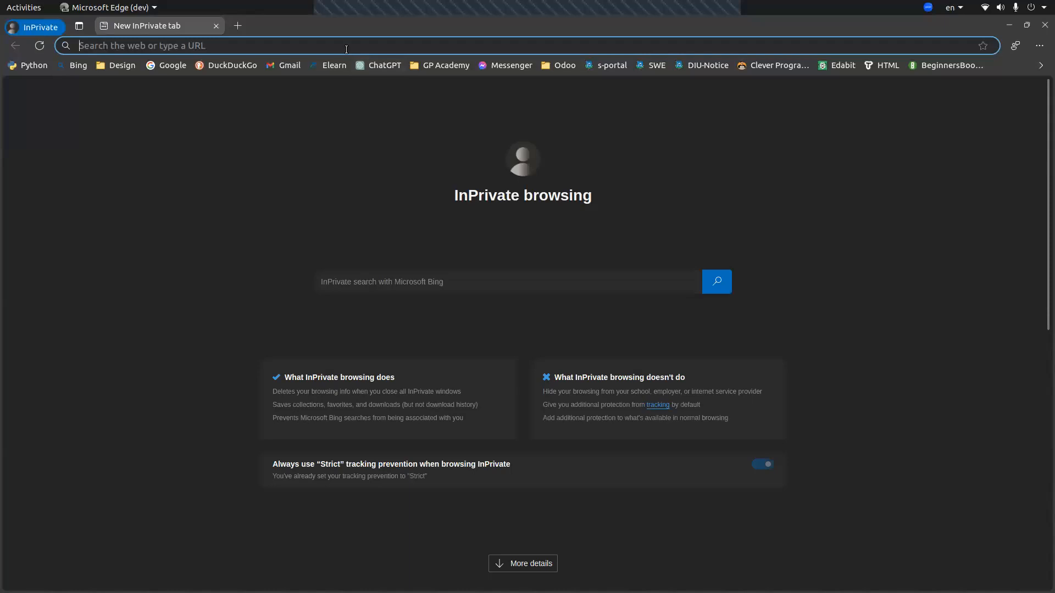
text(locac)
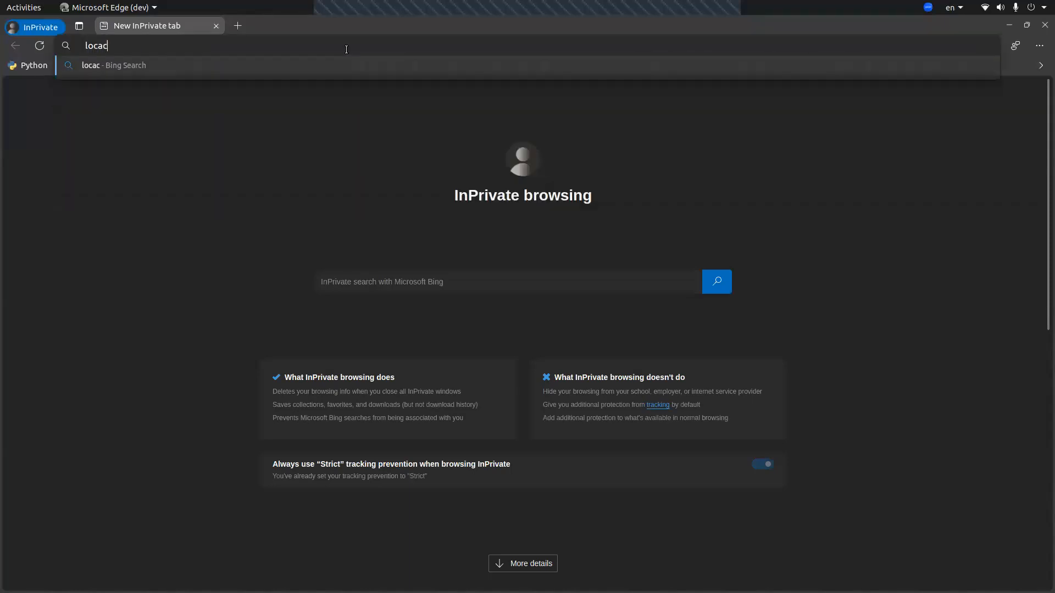
key(BackSpace)
key(BackSpace)
text(alhost:8013)
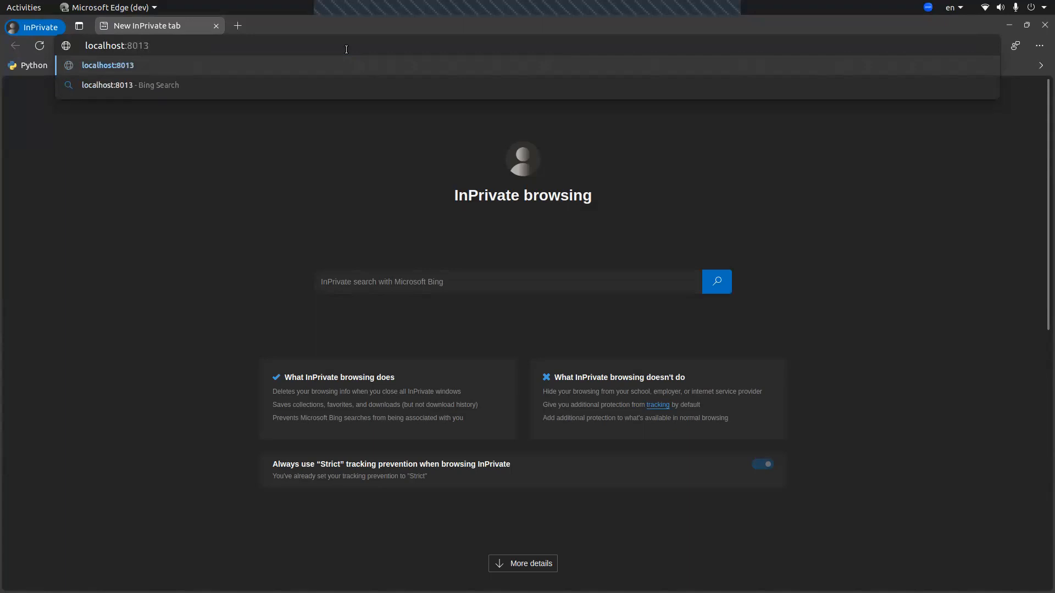
key(Return)
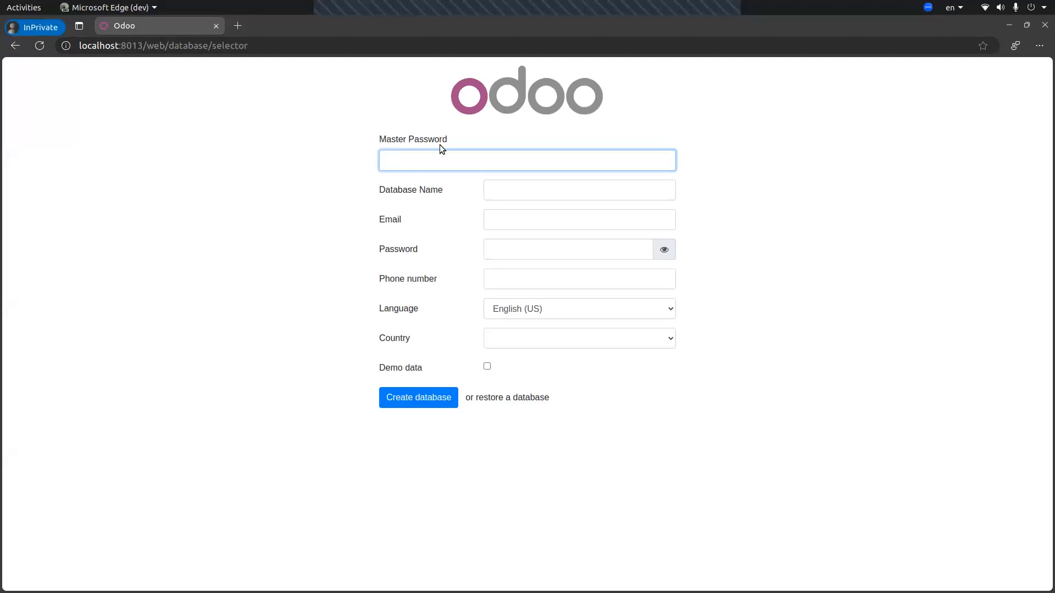
Paste the copied master password into the database creation form and name the database odoo13
key(alt+Tab)
key(alt+Tab)
right_click(444, 161)
click(465, 226)
click(579, 196)
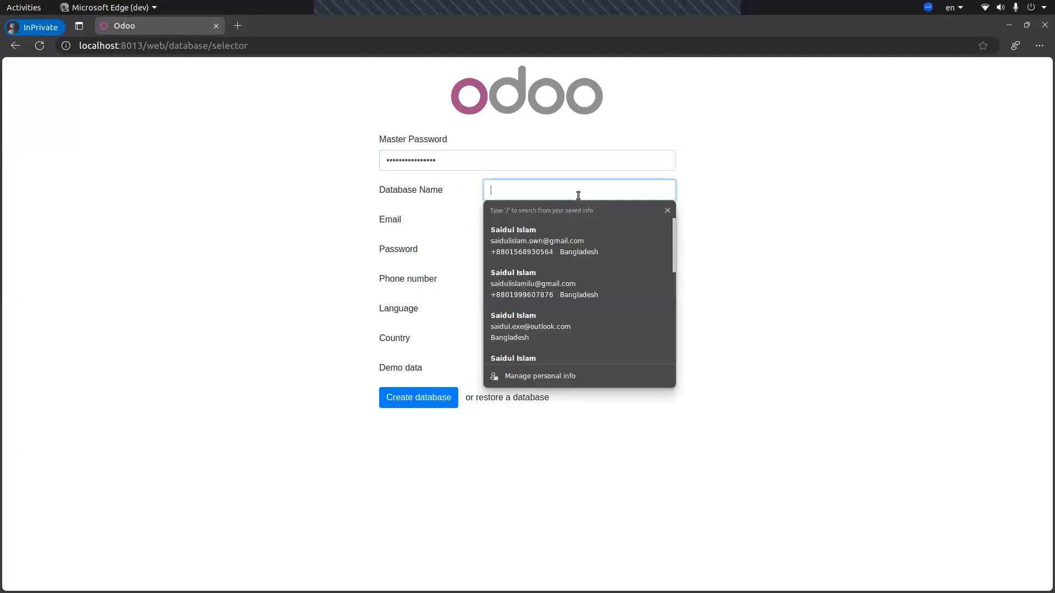
text(odoo15)
key(BackSpace)
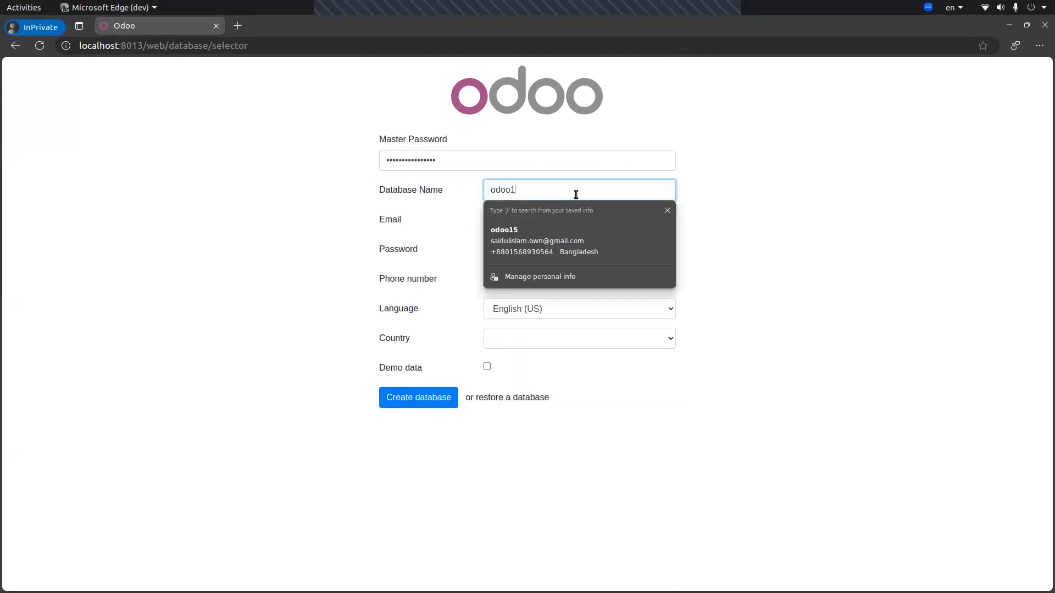
text(3)
Fill in the admin email and account password, include demo data, and create the database
key(Tab)
text(1)
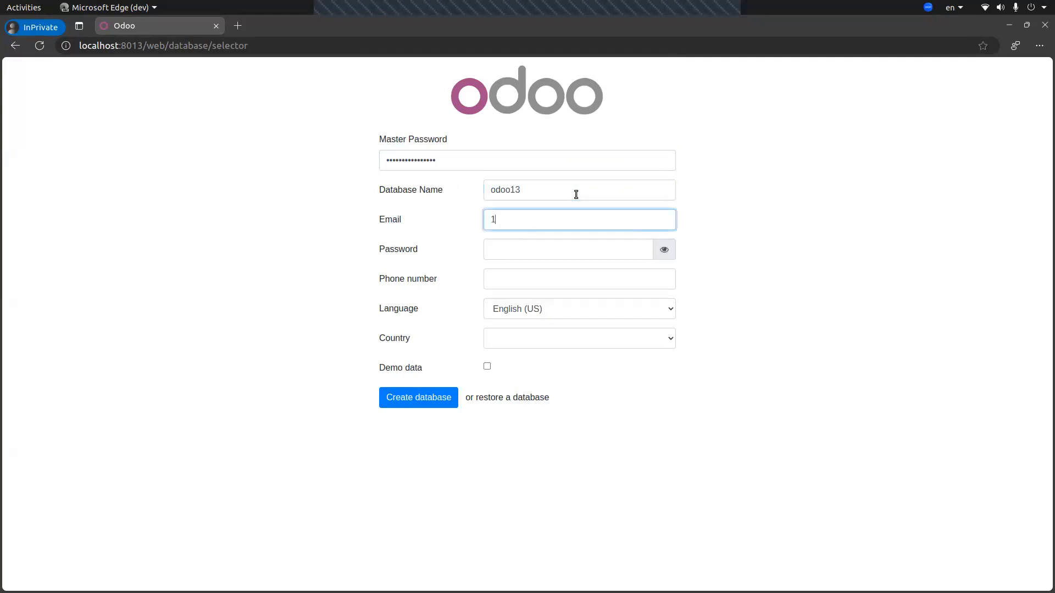
key(Tab)
text(1)
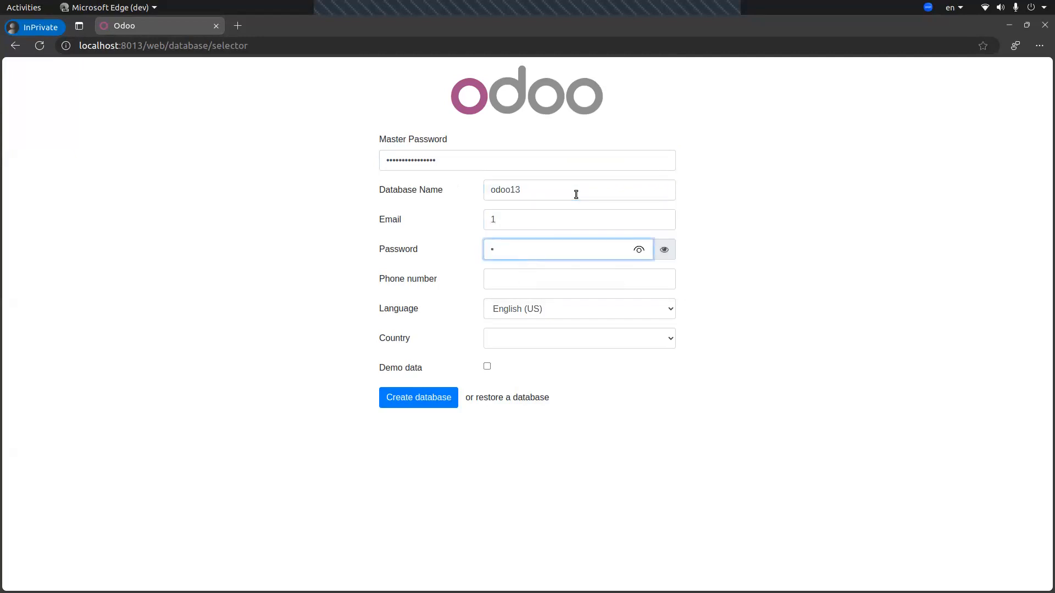
click(487, 367)
click(409, 405)
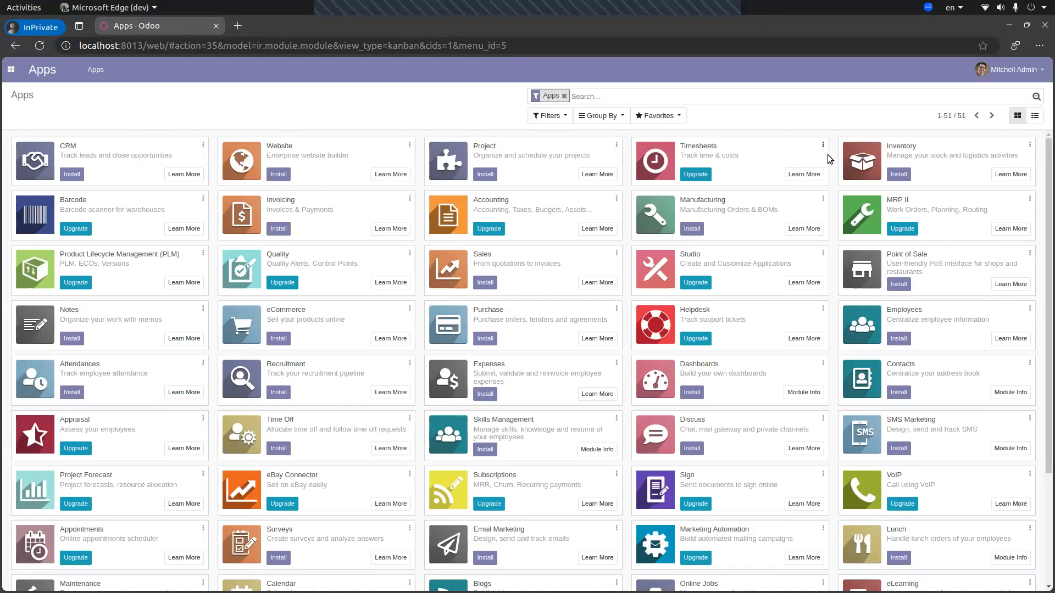
Go to Settings and open the administrator's user record in edit mode
click(11, 69)
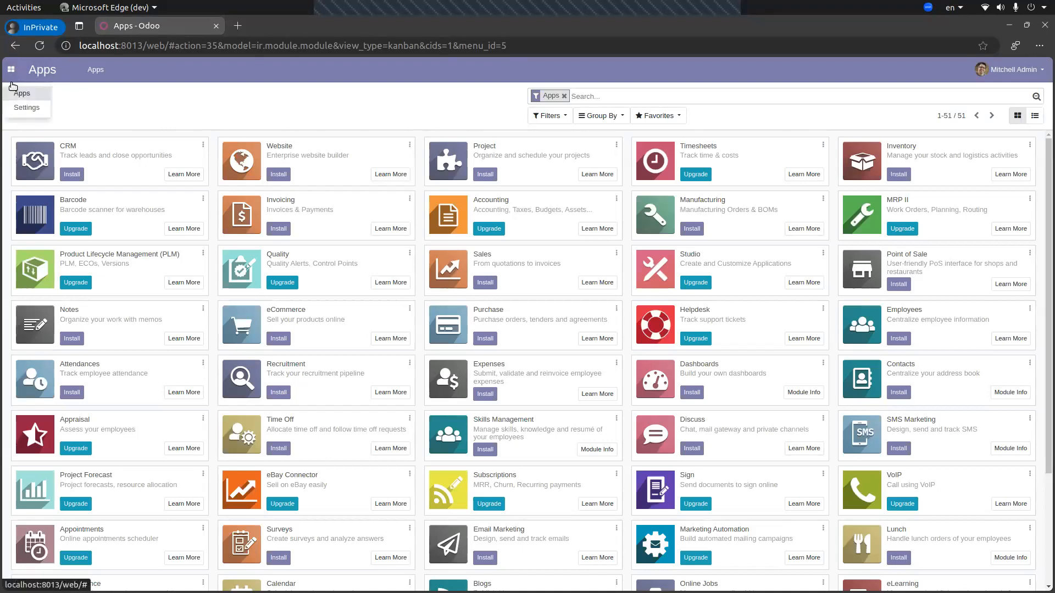
click(37, 107)
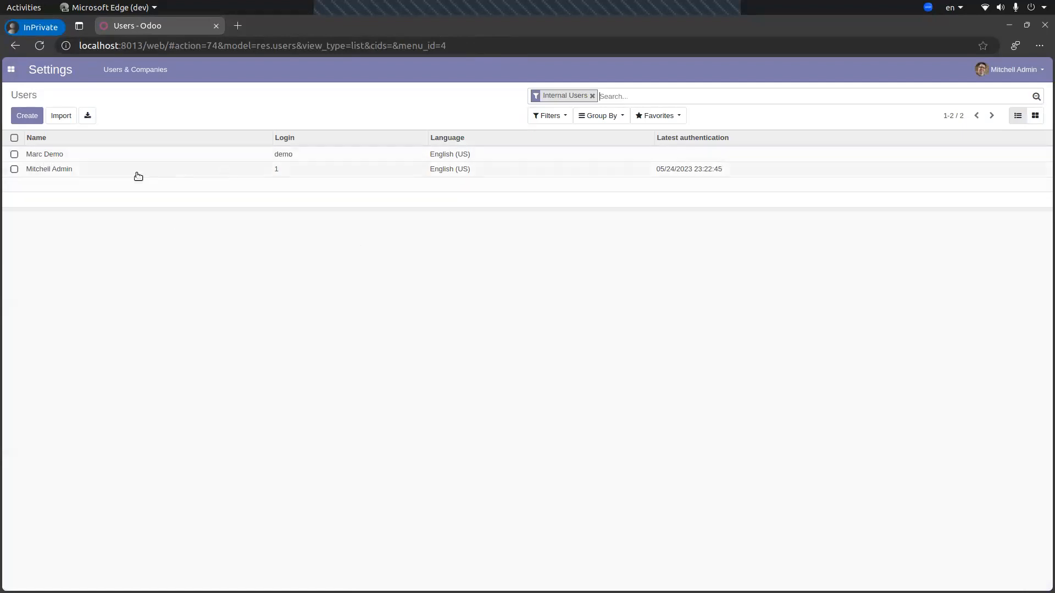
click(59, 170)
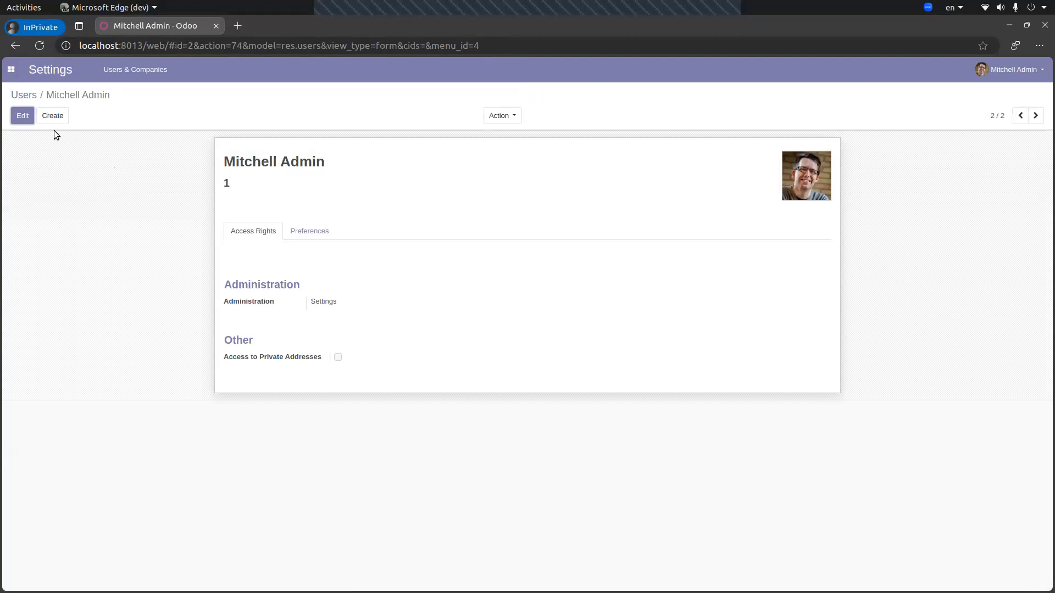
click(23, 115)
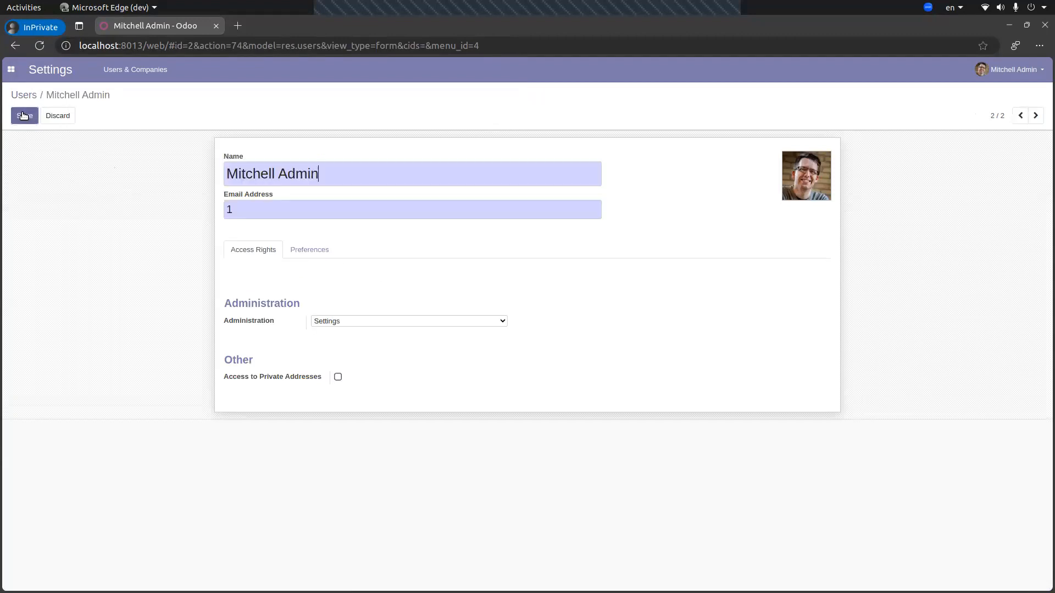
Return to the users list, view the demo user's preferences, and go back to the list in Settings
click(11, 69)
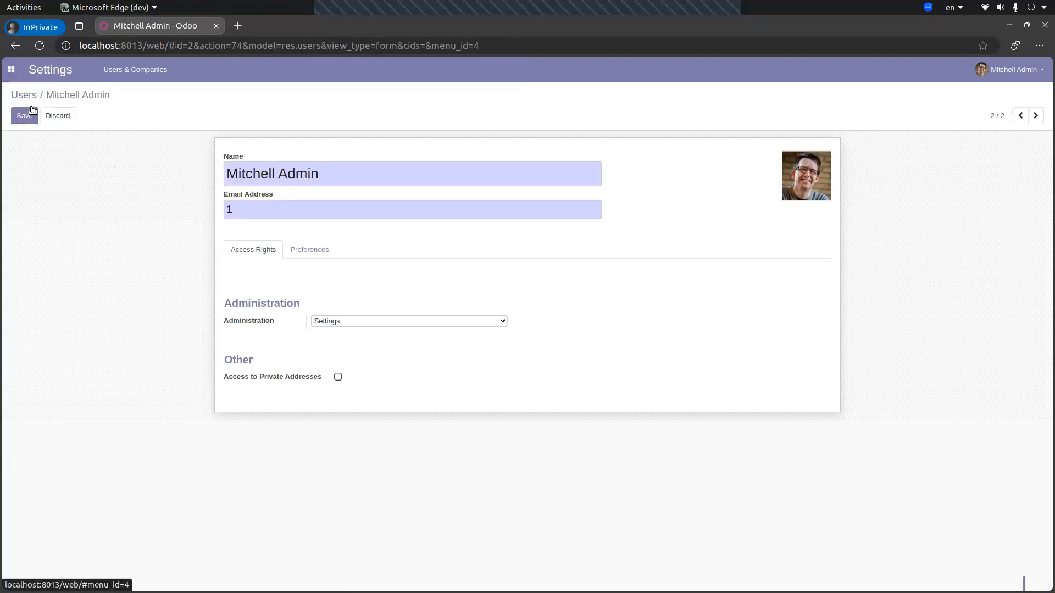
click(32, 107)
click(63, 153)
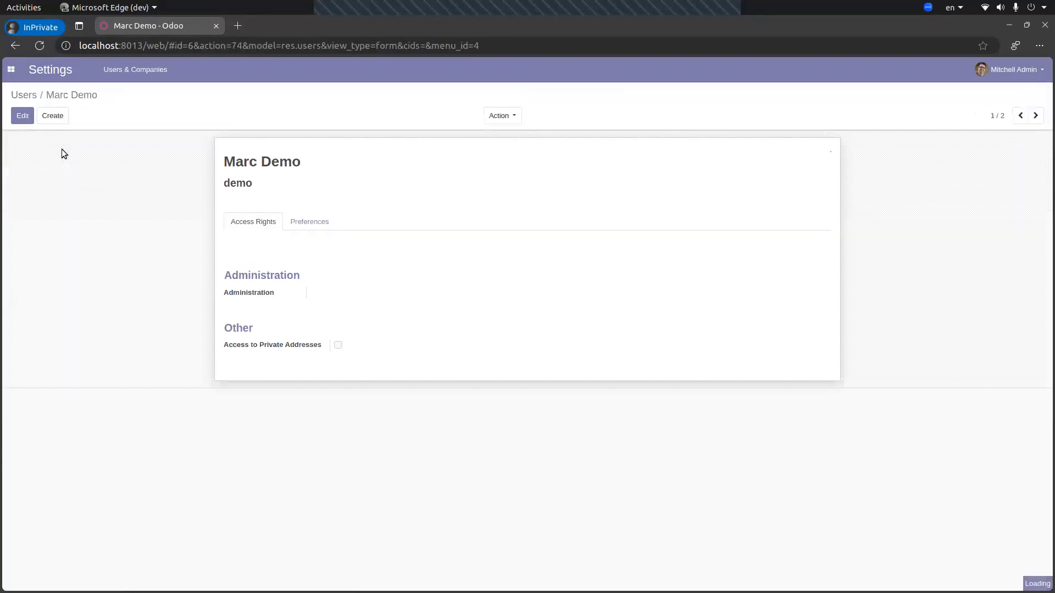
click(303, 230)
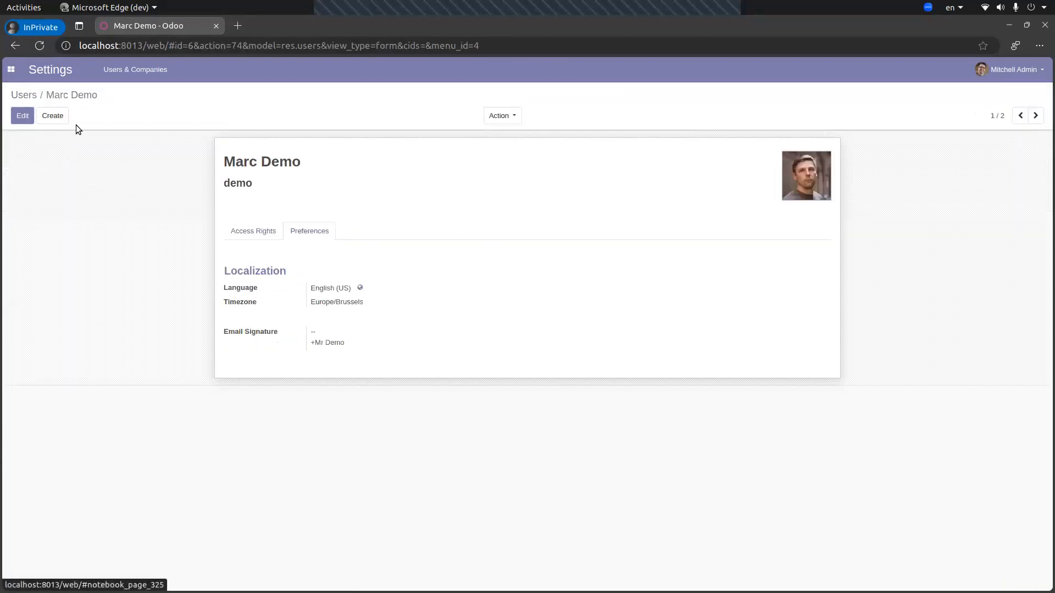
click(11, 69)
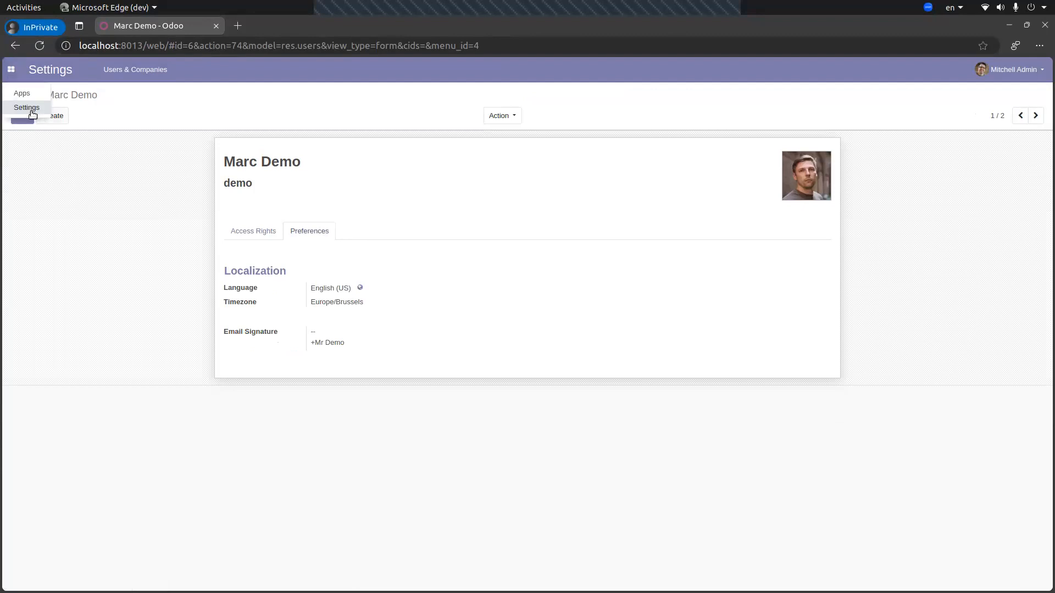
click(36, 113)
Turn on developer mode by inserting ?debug=1 after /web in the page address and reloading the users list
click(168, 45)
key(End)
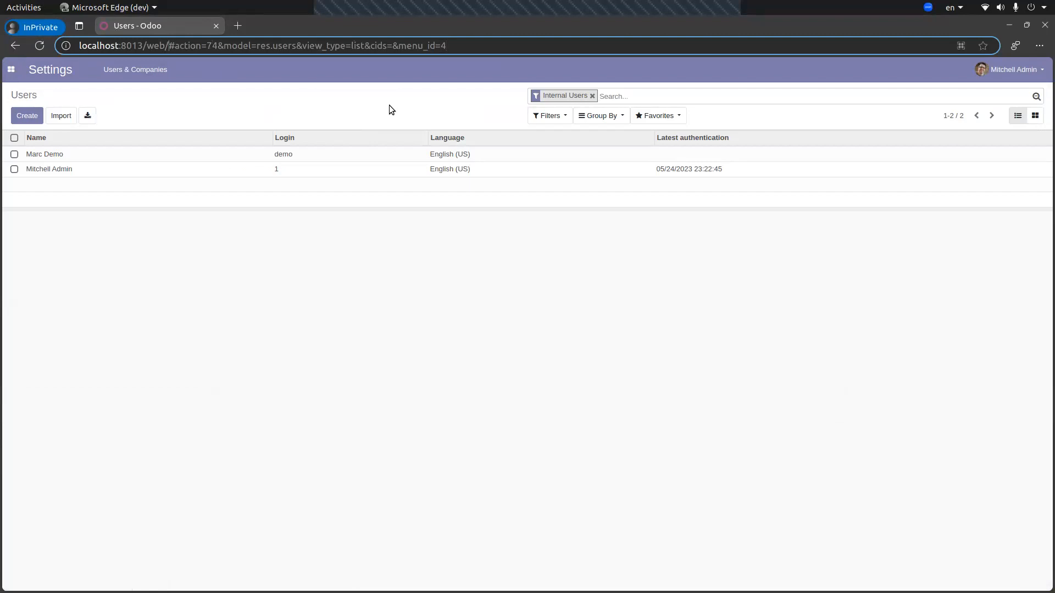
key(BackSpace)
text(?)
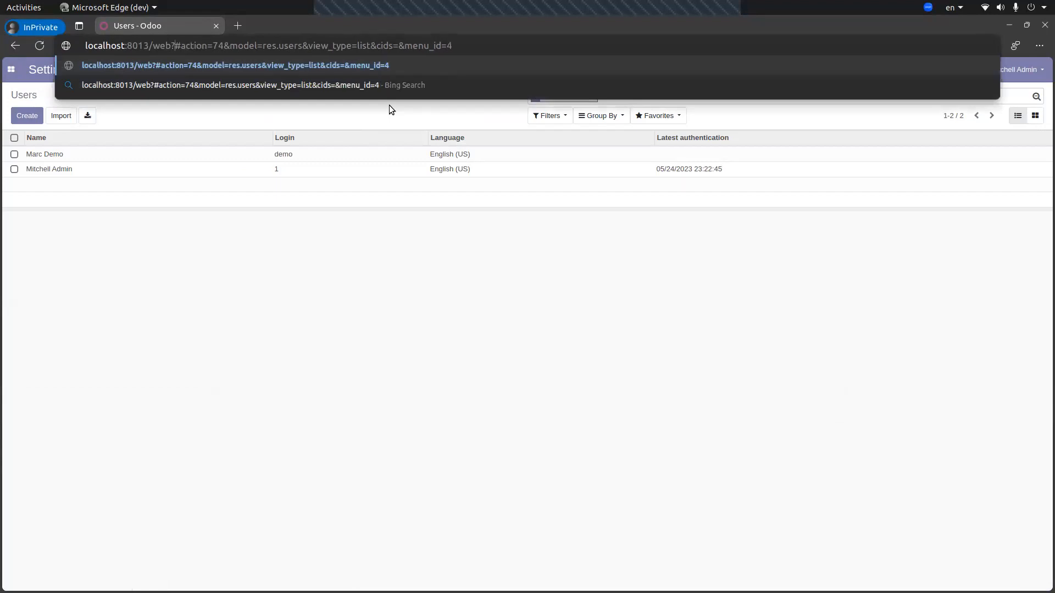
text(debug=)
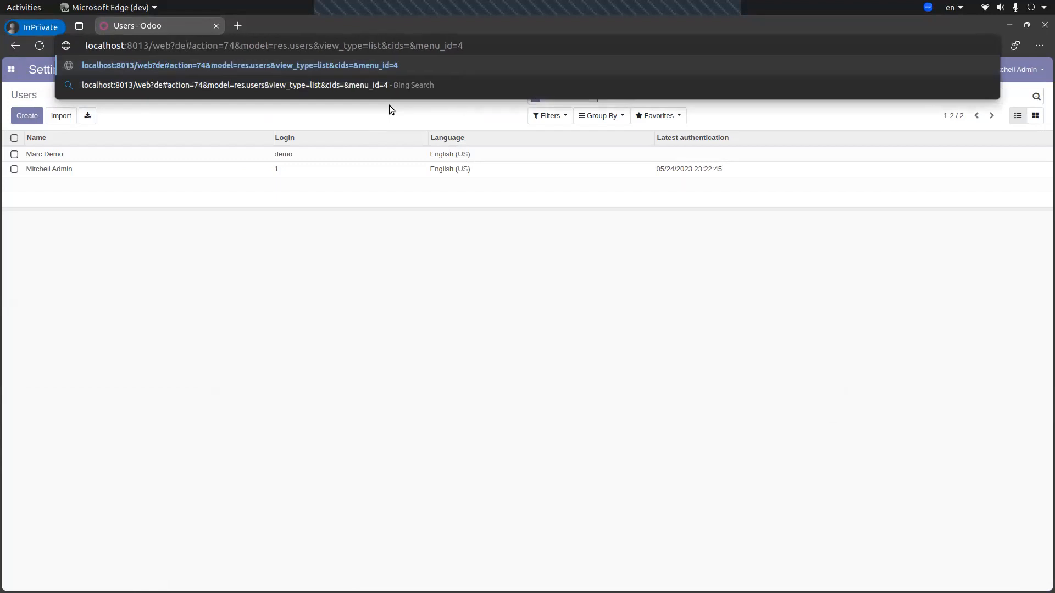
text(1)
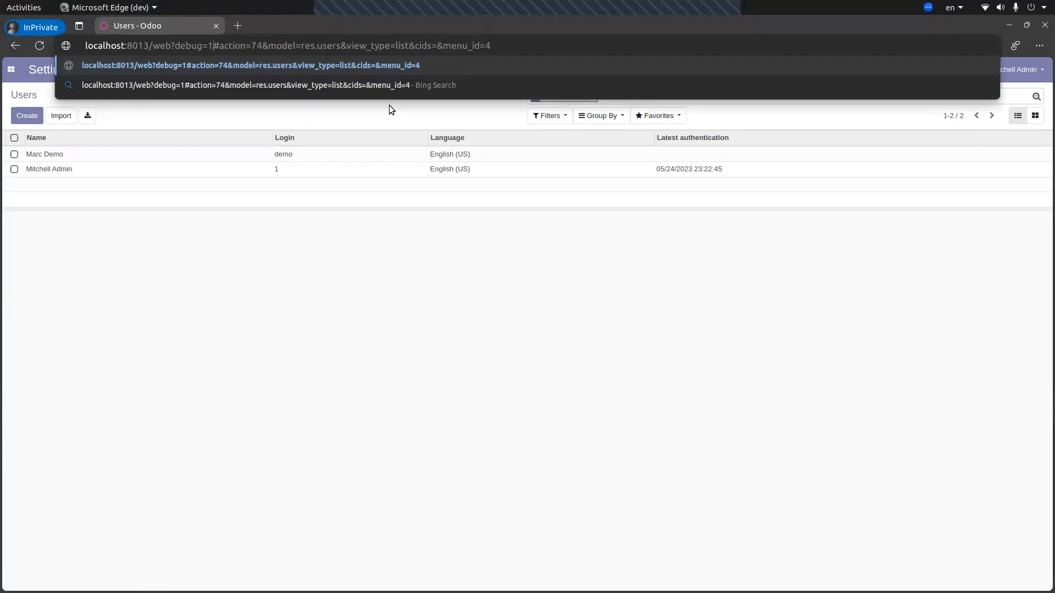
key(Return)
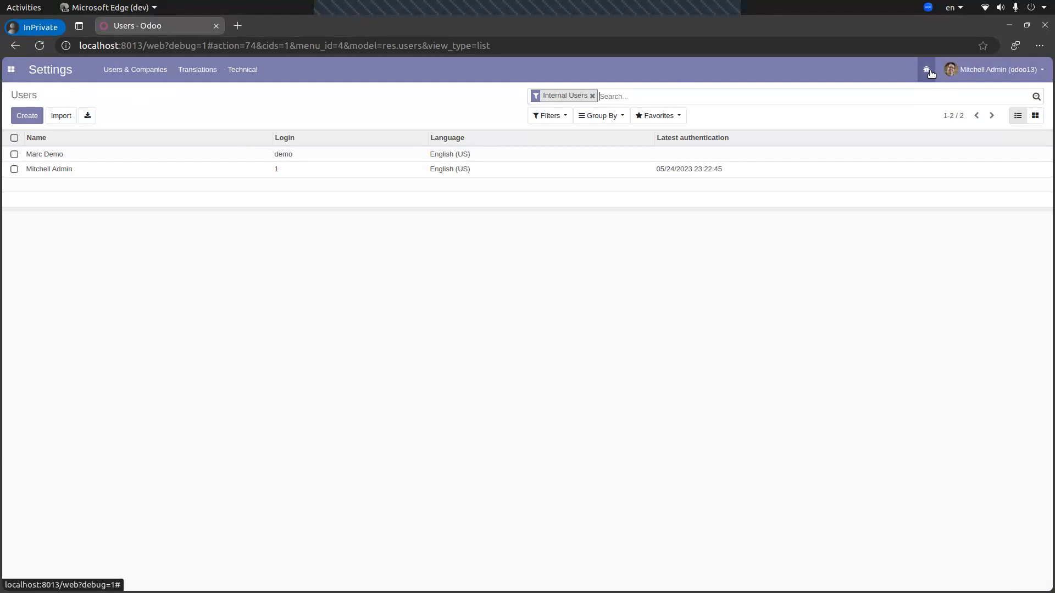
Go to the Apps catalogue and install the CRM module
click(11, 69)
click(27, 107)
click(11, 70)
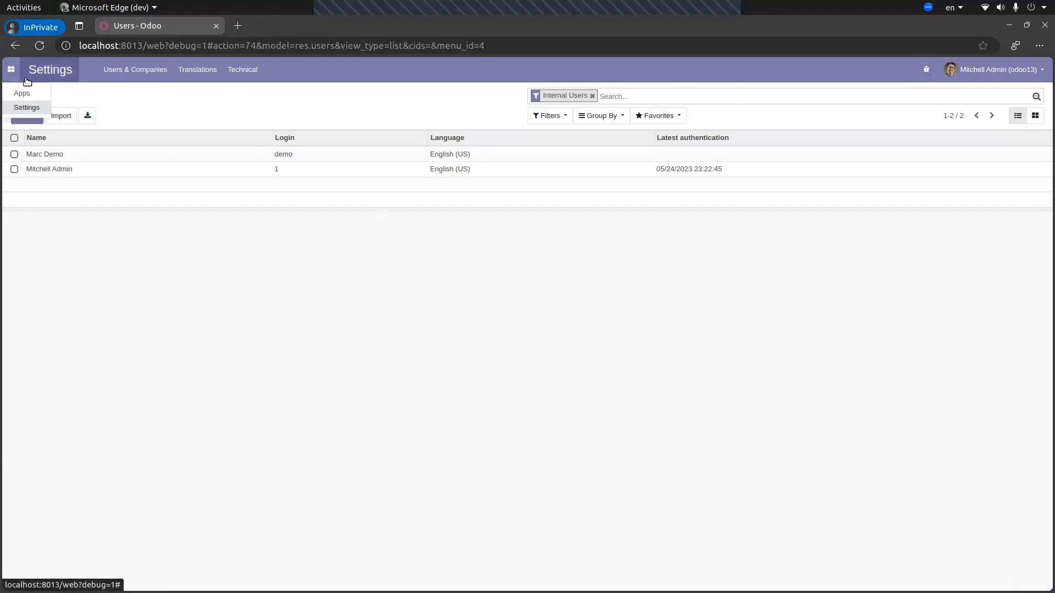
click(22, 93)
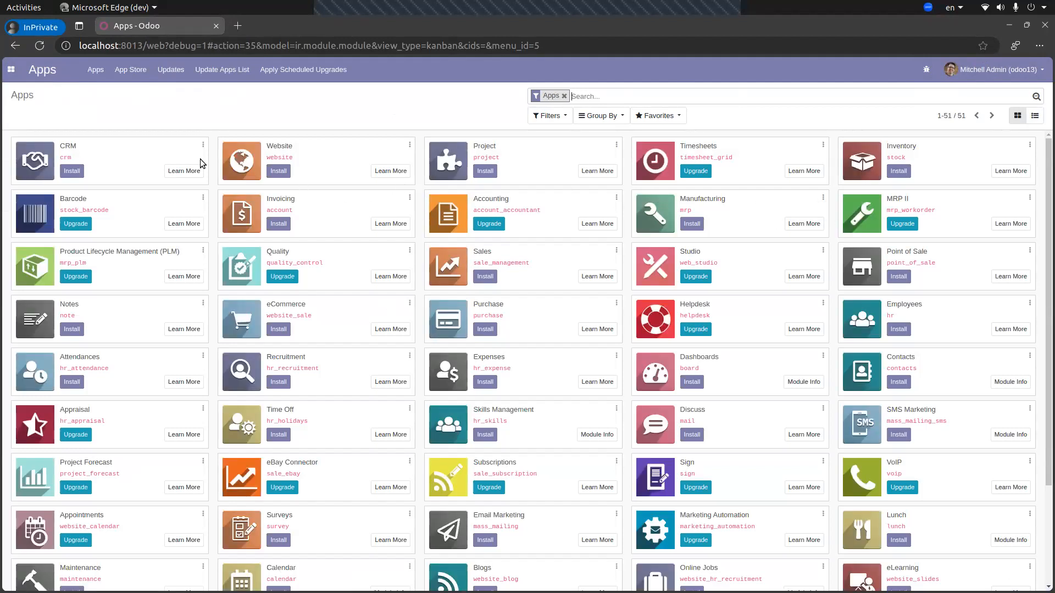
click(71, 171)
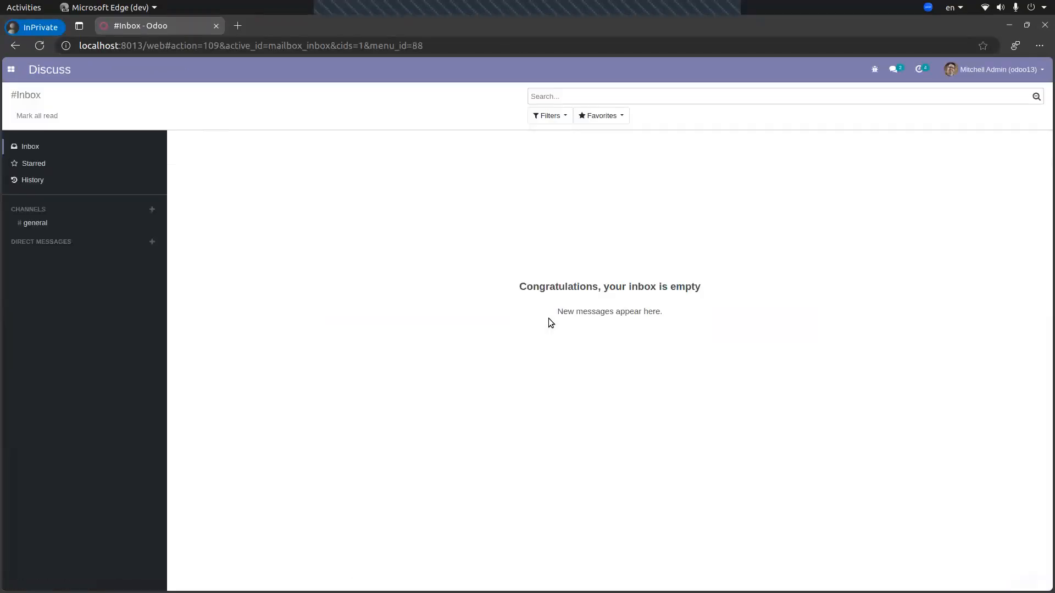
Open the CRM app, view its sales pipeline, and display the Pipeline report
click(9, 70)
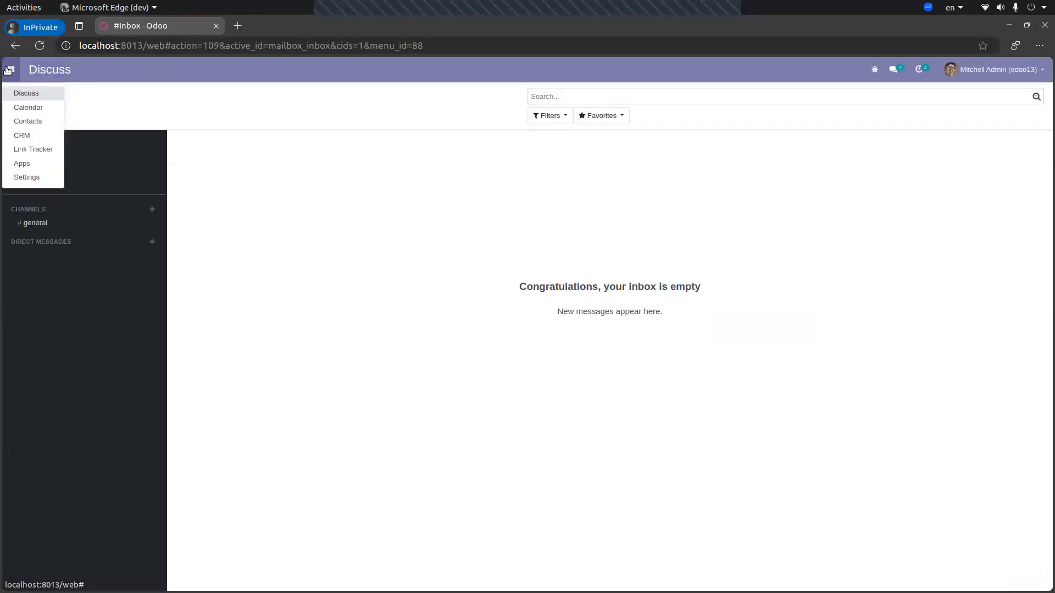
click(29, 135)
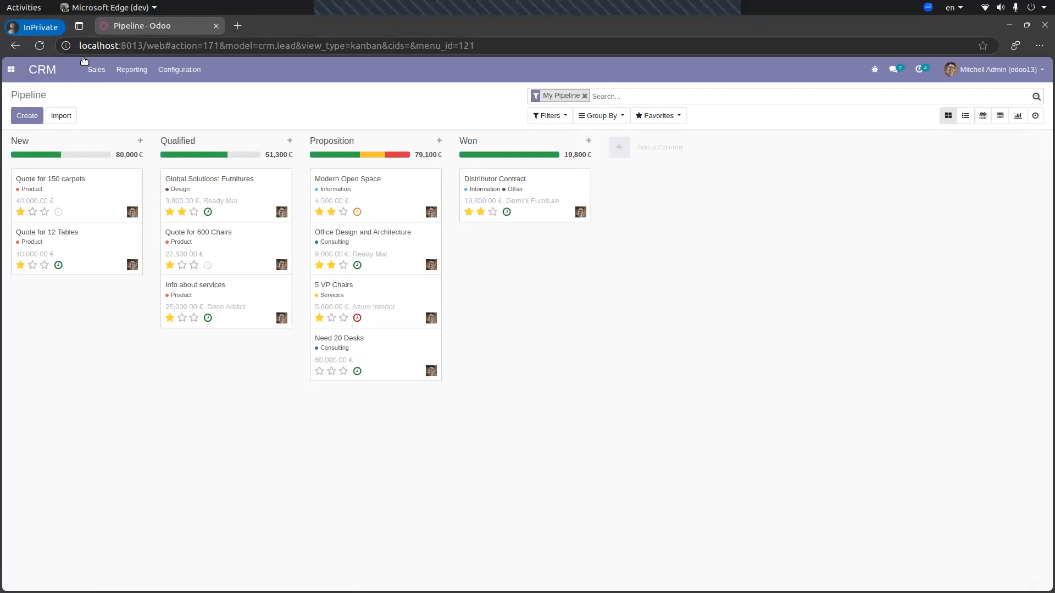
click(131, 69)
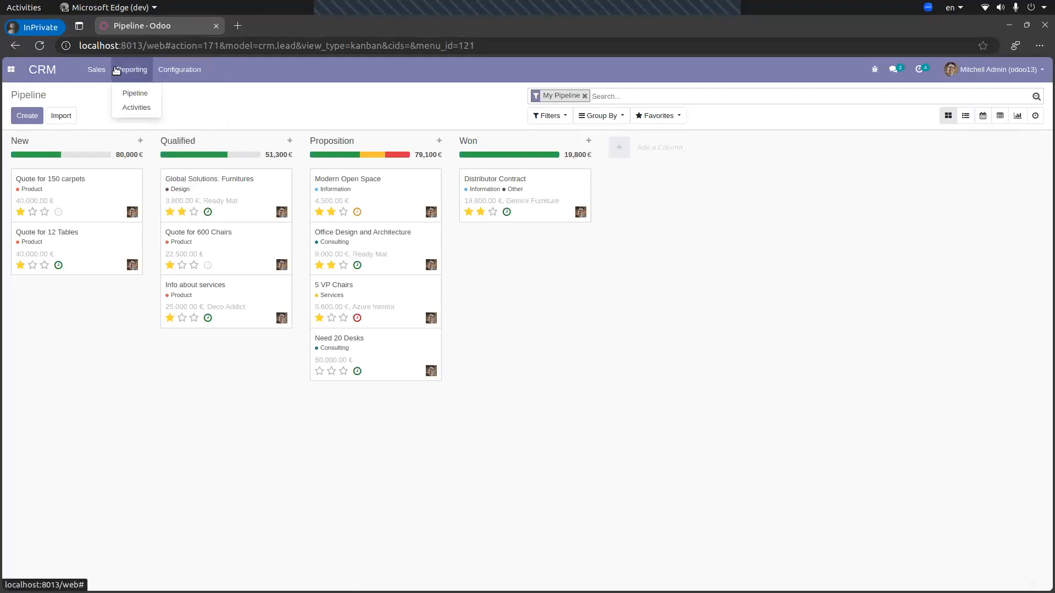
click(104, 94)
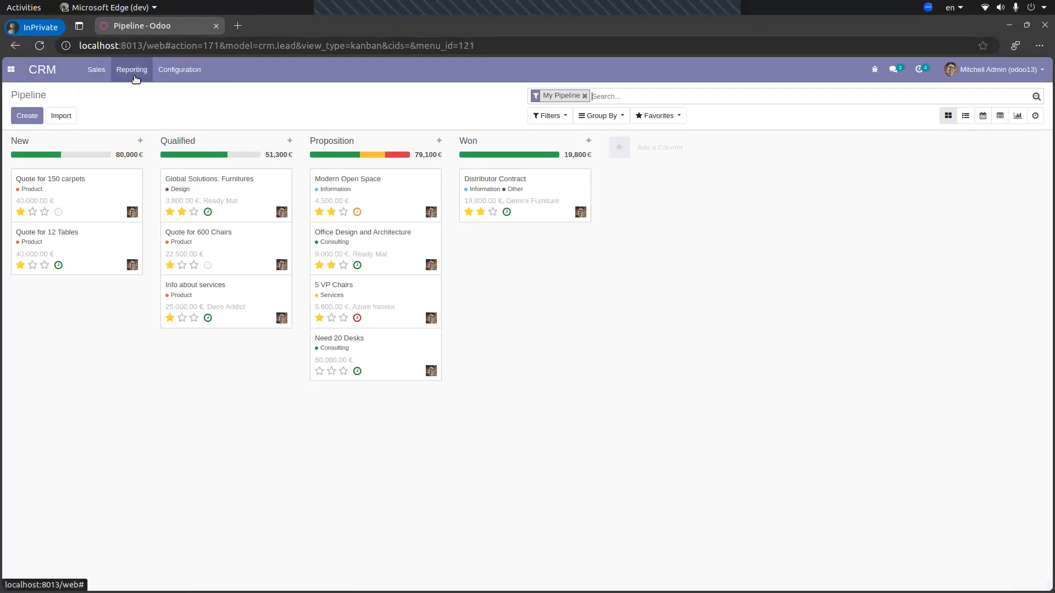
click(127, 71)
click(132, 92)
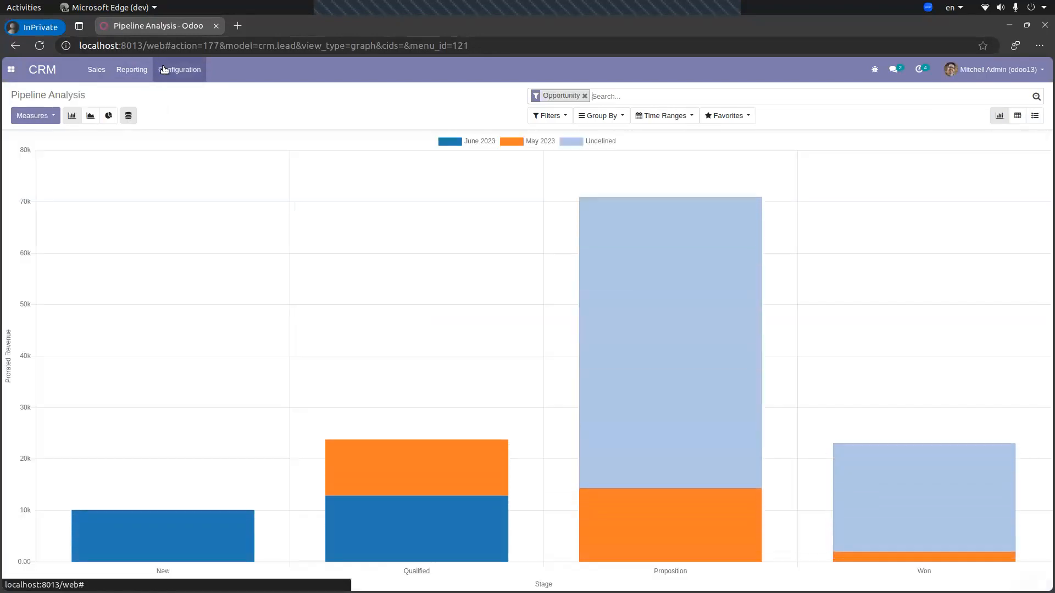
Look through the CRM configuration options and return to the sales pipeline board
click(179, 69)
click(178, 98)
click(137, 71)
click(103, 76)
click(98, 70)
click(105, 94)
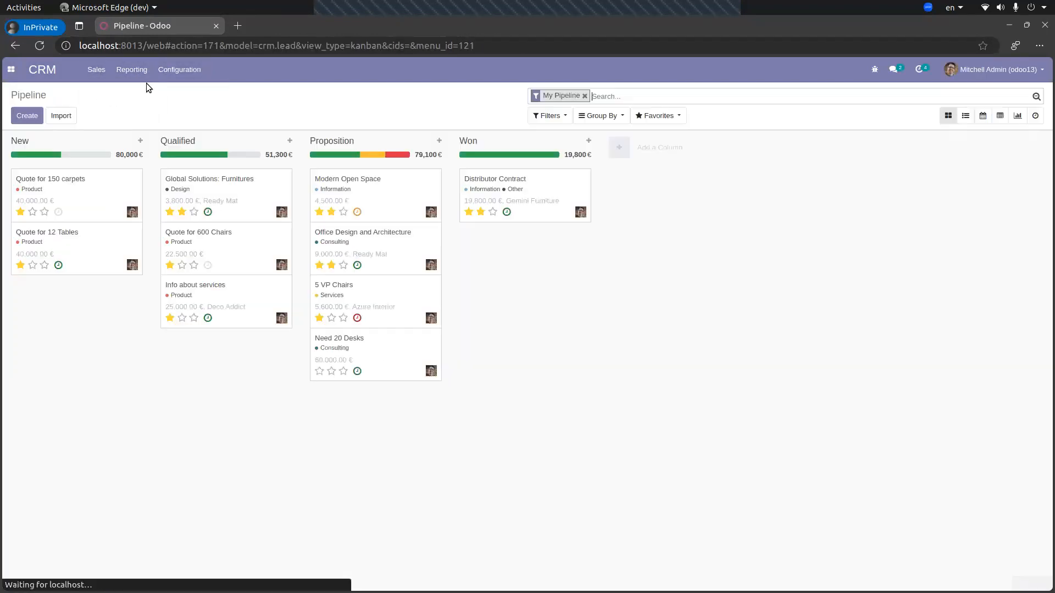
Return to the Apps catalogue to view the modules
click(11, 70)
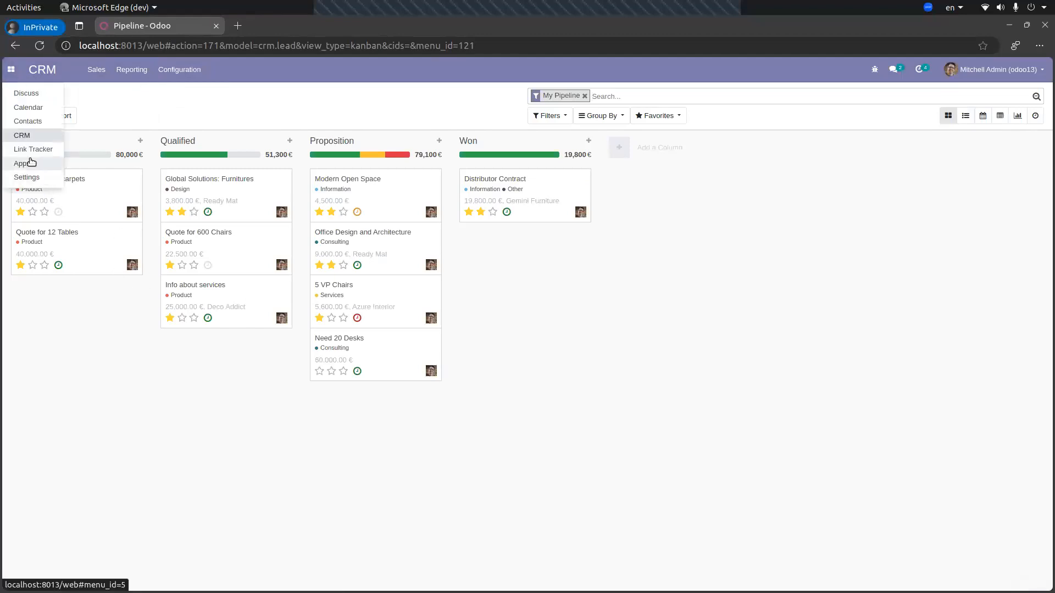
click(17, 82)
click(11, 69)
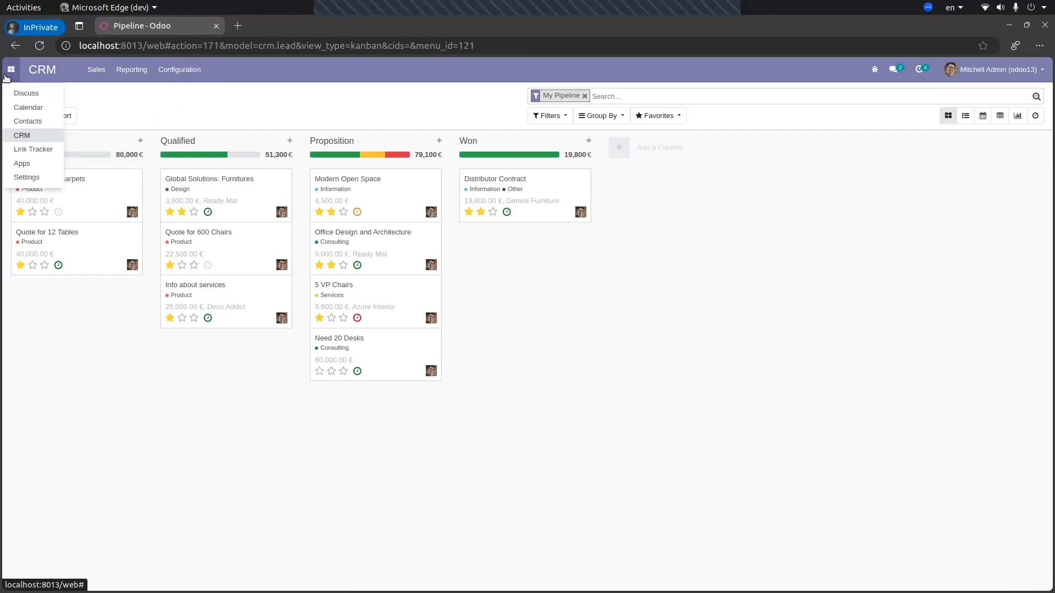
click(27, 163)
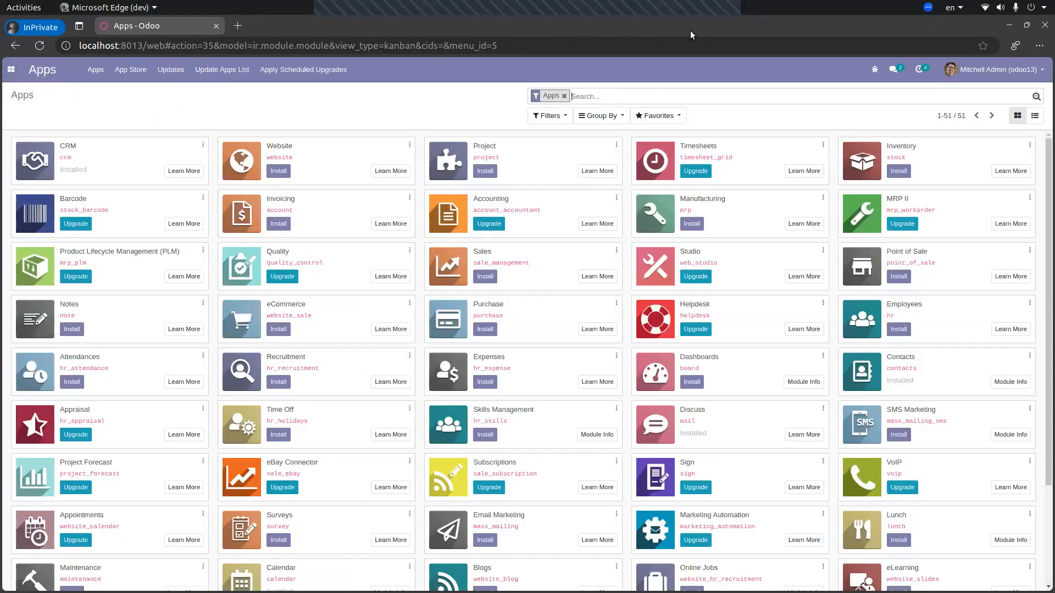
click(709, 34)
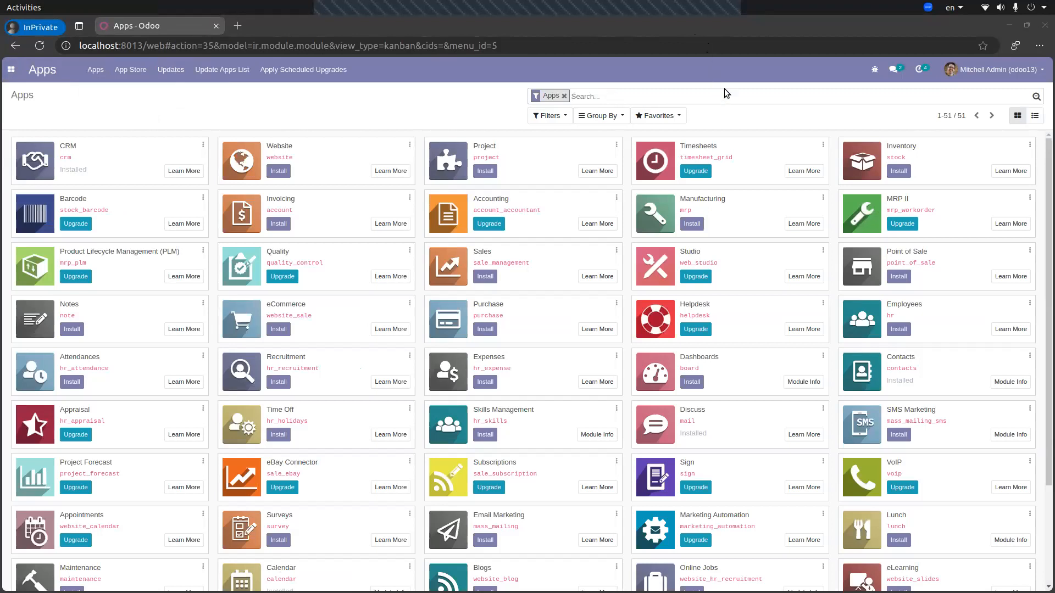